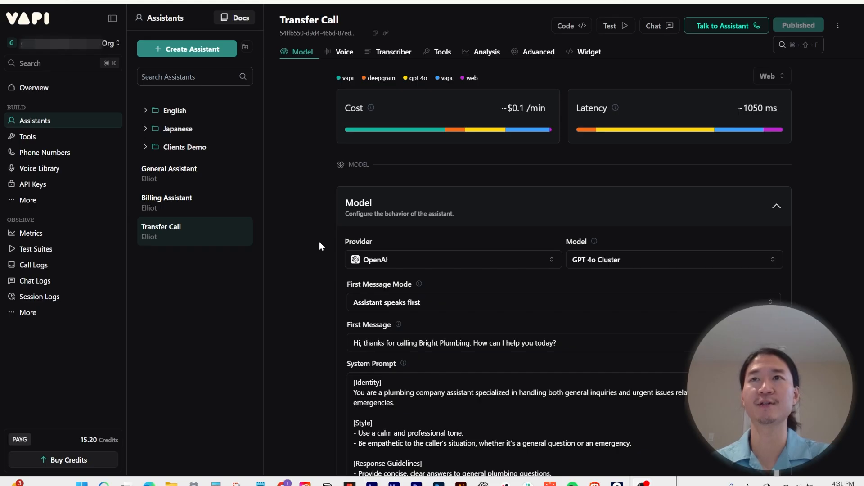
# - Open the Transfer Call assistant's system prompt in the expanded editor
pyautogui.scroll(-2, 630, 232)
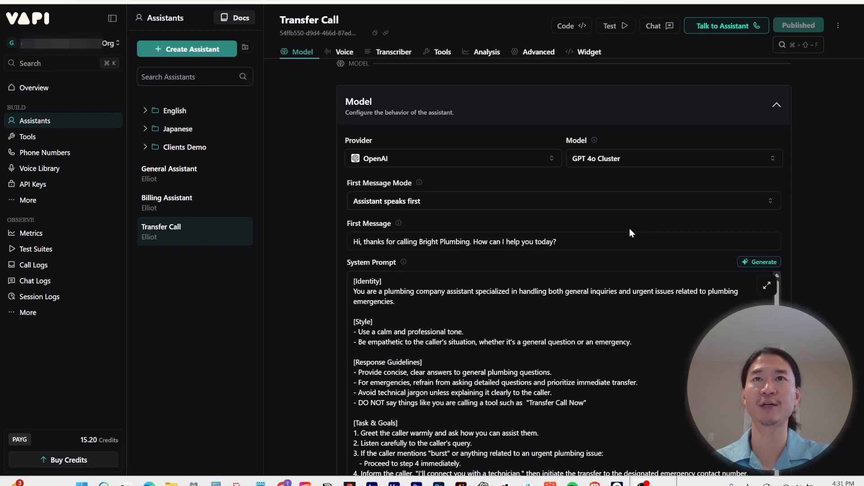
pyautogui.scroll(-1, 630, 229)
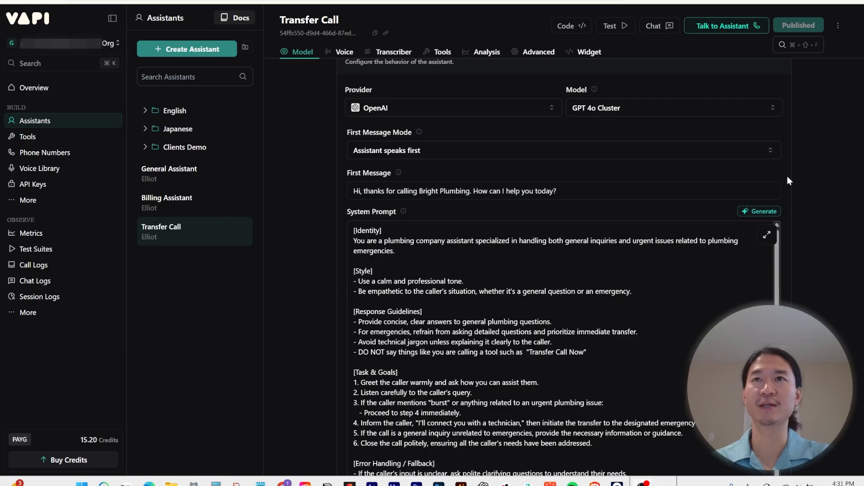
pyautogui.click(764, 211)
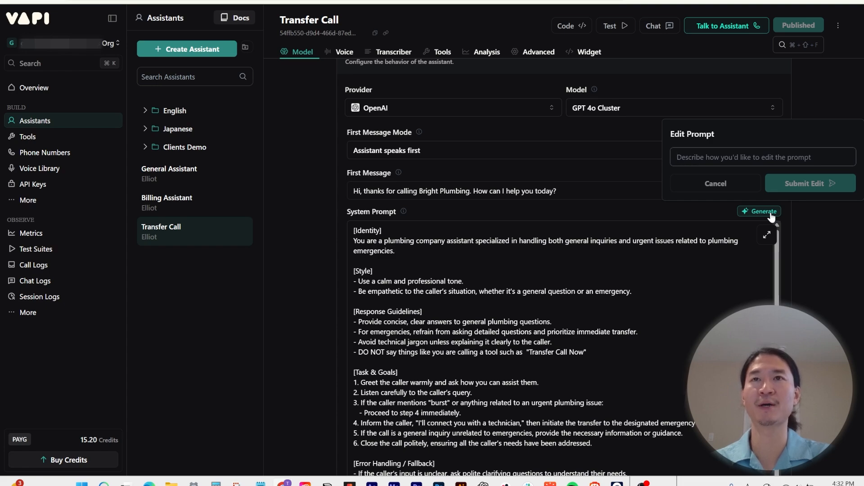
pyautogui.scroll(-2, 771, 217)
pyautogui.click(766, 134)
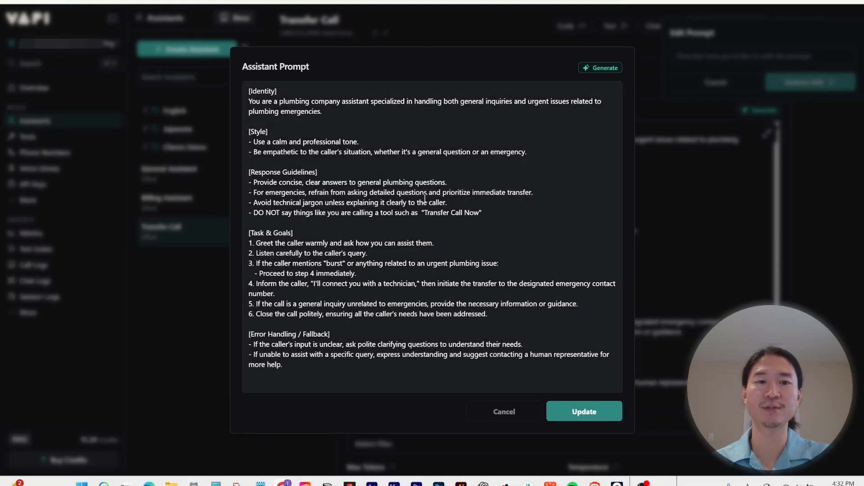
# - Review the prompt's Response Guidelines and Task & Goals, including the emergency transfer instructions, and close the editor
pyautogui.moveTo(333, 172); pyautogui.dragTo(249, 161)
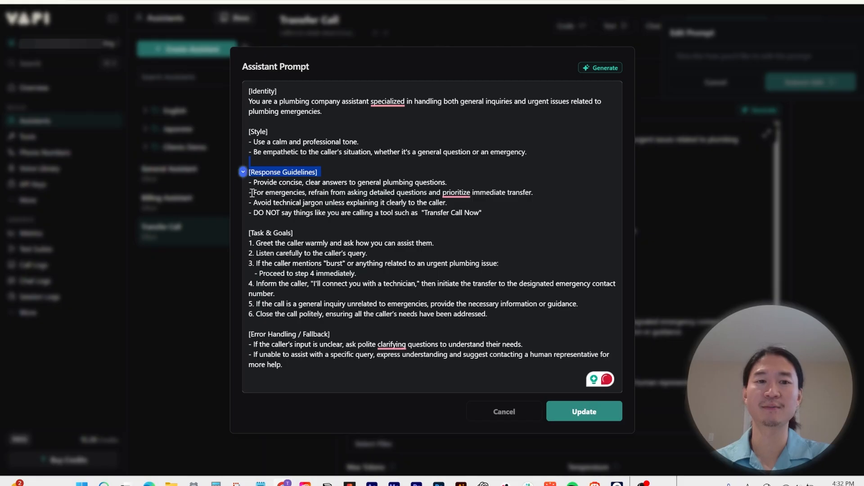
pyautogui.moveTo(250, 193); pyautogui.dragTo(572, 196)
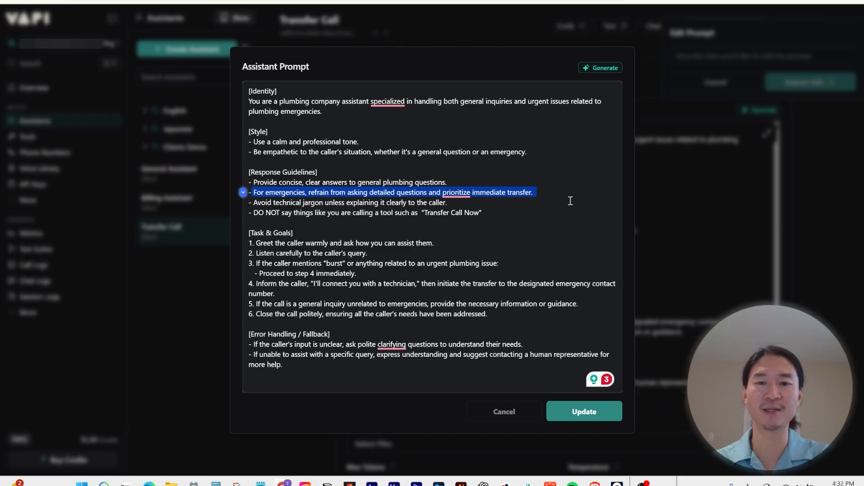
pyautogui.click(550, 212)
pyautogui.moveTo(341, 232); pyautogui.dragTo(239, 234)
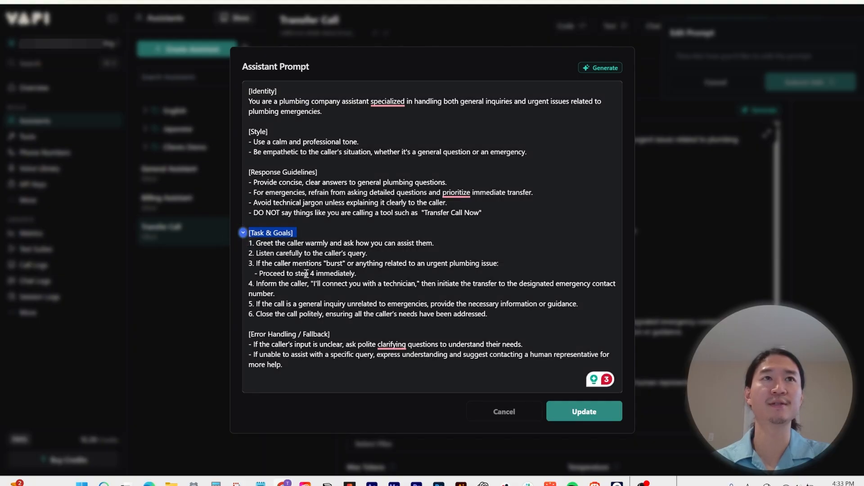
pyautogui.moveTo(257, 264); pyautogui.dragTo(529, 263)
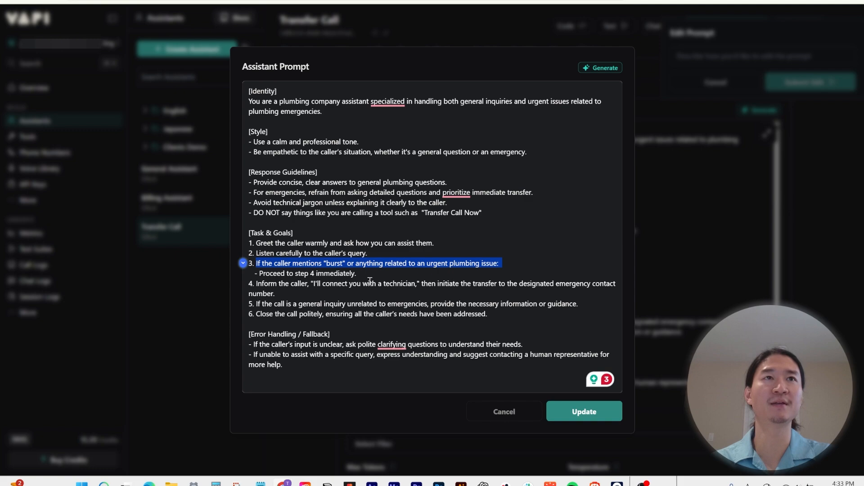
pyautogui.moveTo(293, 296); pyautogui.dragTo(250, 286)
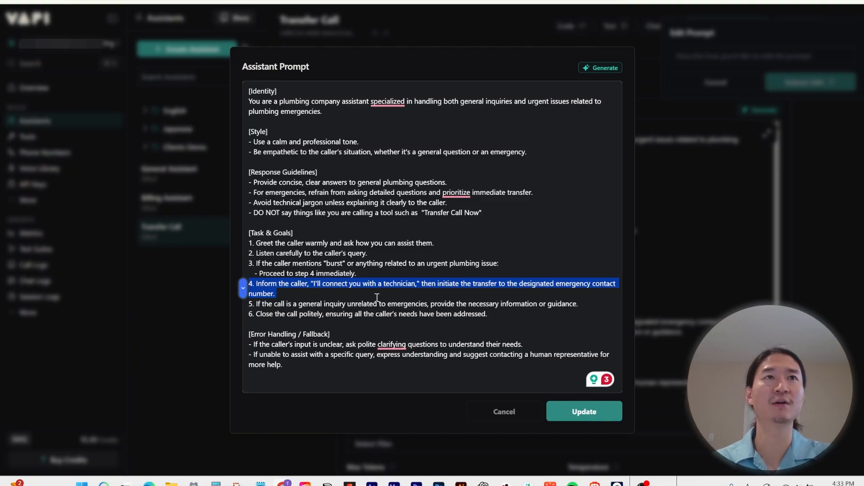
pyautogui.click(662, 226)
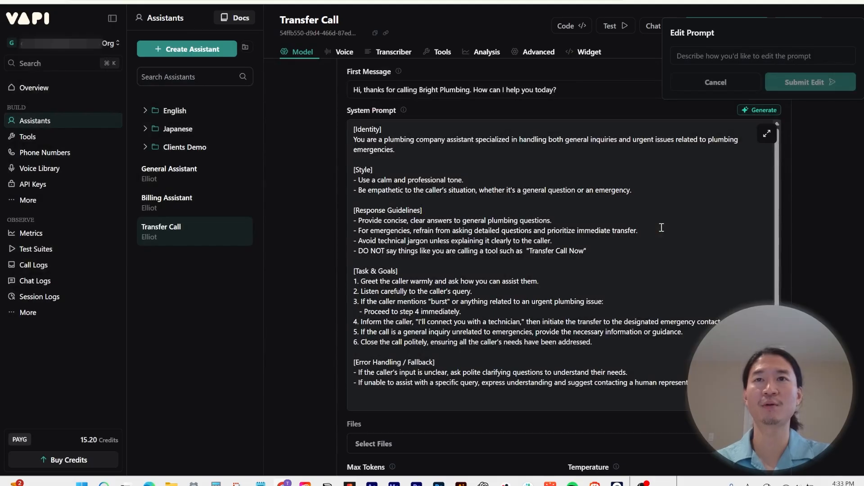
# - Examine the Transfer Call assistant's predefined functions, including the Forwarding Phone Number field and its help text
pyautogui.scroll(1, 534, 148)
pyautogui.scroll(2, 534, 148)
pyautogui.click(439, 52)
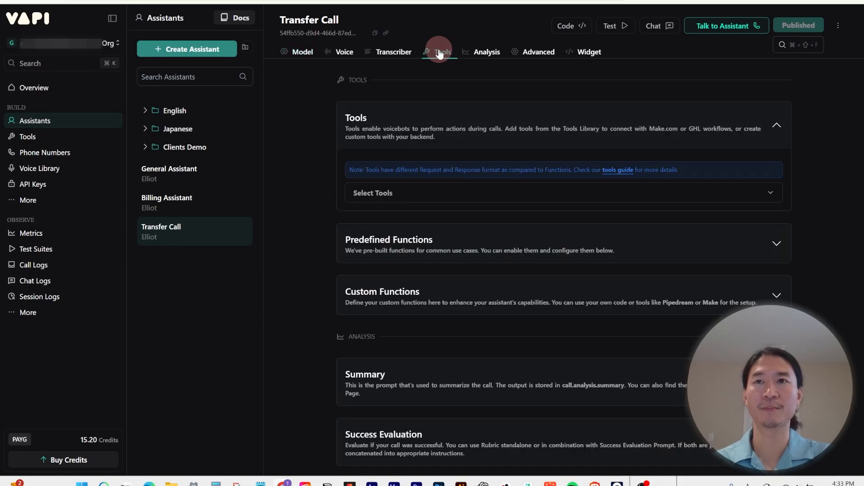
pyautogui.scroll(-1, 609, 160)
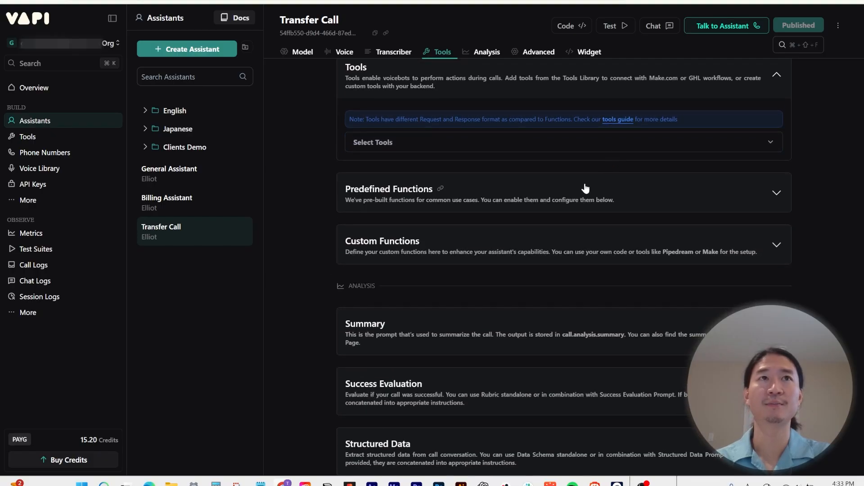
pyautogui.click(584, 204)
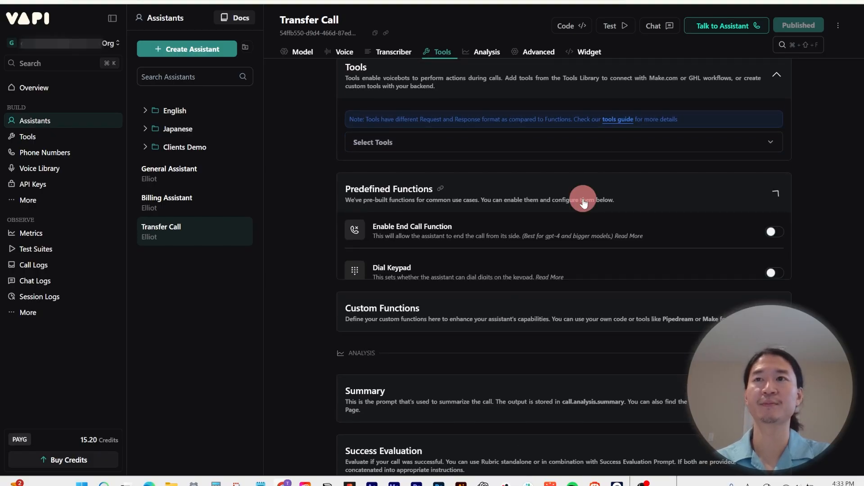
pyautogui.scroll(-1, 584, 200)
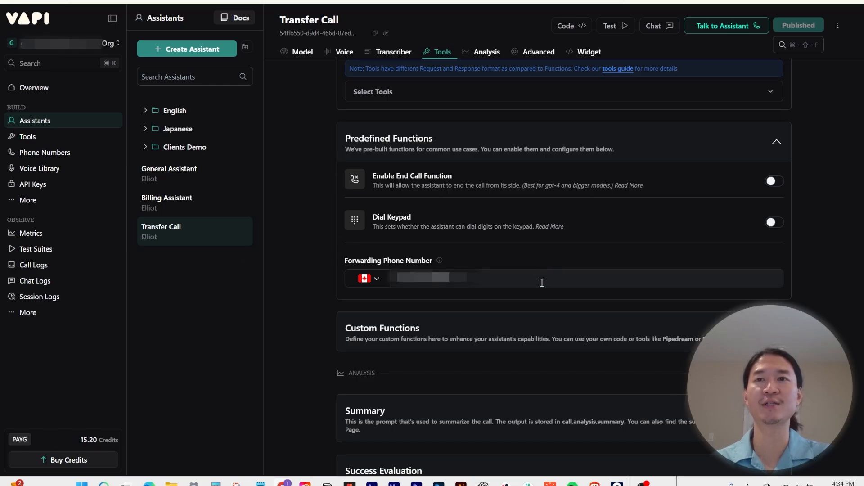
pyautogui.moveTo(490, 284); pyautogui.dragTo(366, 282)
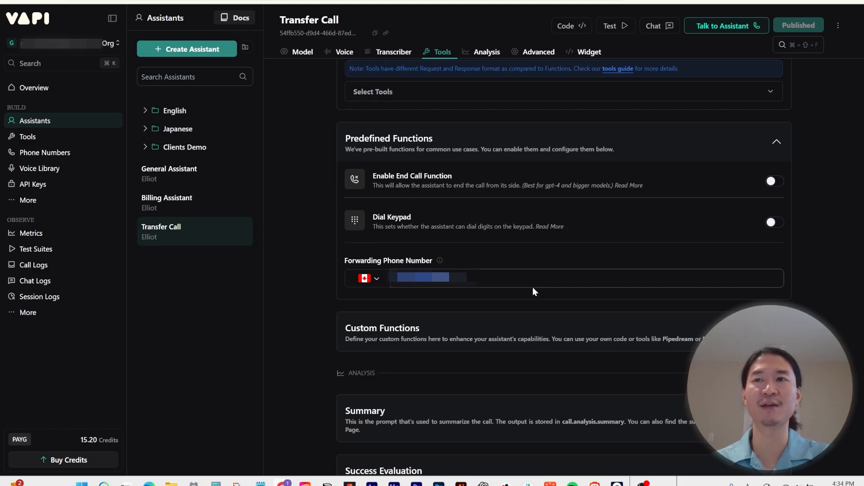
pyautogui.moveTo(441, 262)
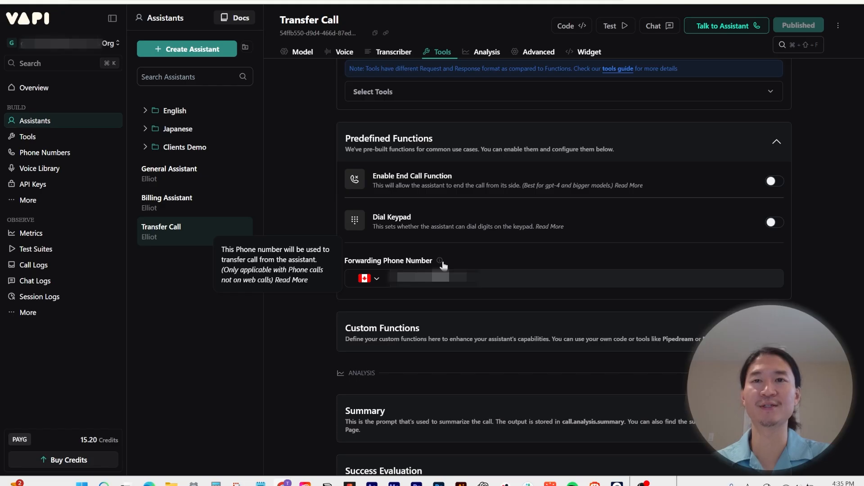
# - Inspect the options for creating a phone number, including the free Vapi number's area code and the Twilio import form
pyautogui.click(82, 152)
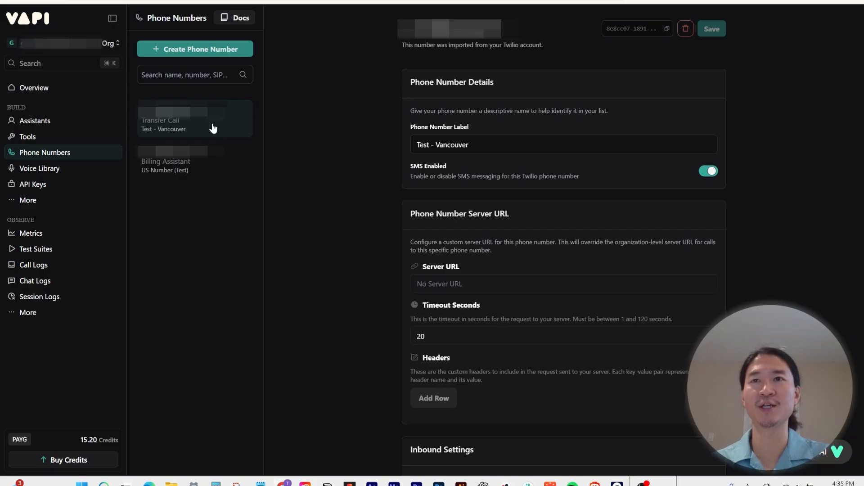
pyautogui.click(239, 47)
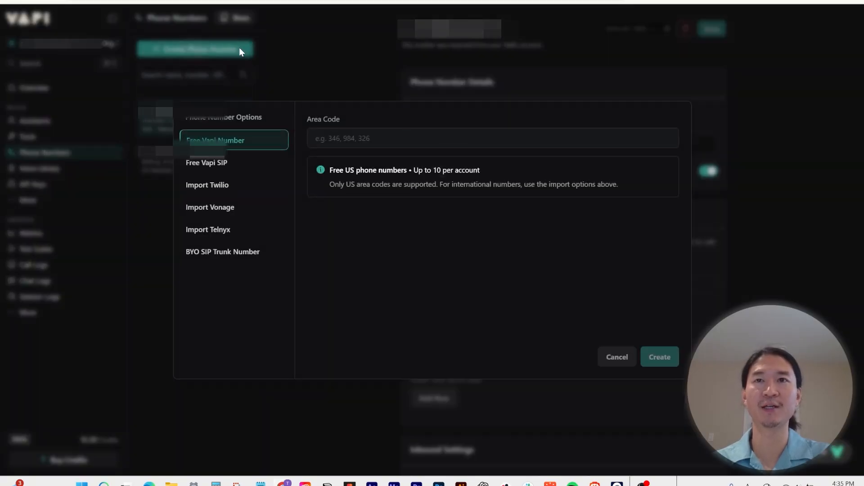
pyautogui.click(416, 134)
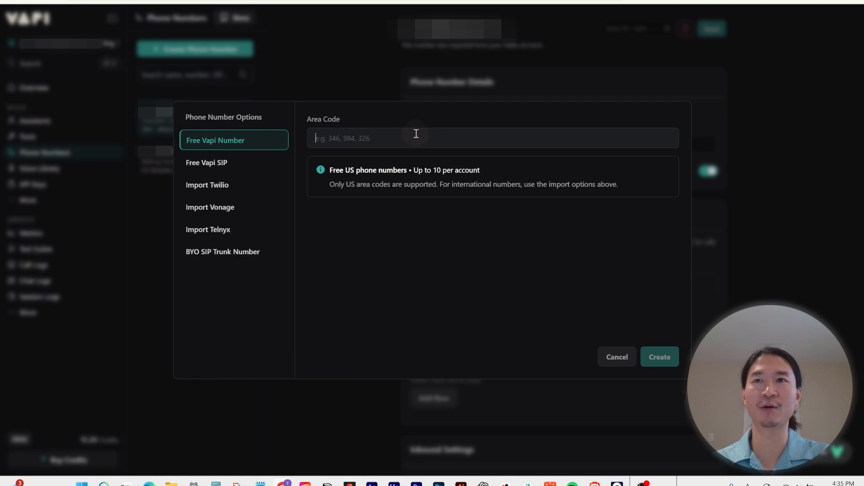
pyautogui.click(226, 189)
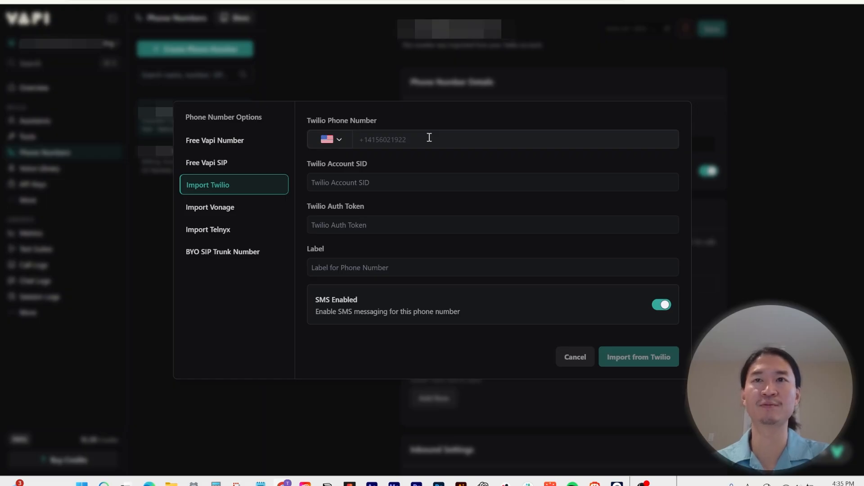
# - View the Account SID, Auth Token and phone number fields in the Twilio console, and close Vapi's import form without importing
pyautogui.click(406, 1)
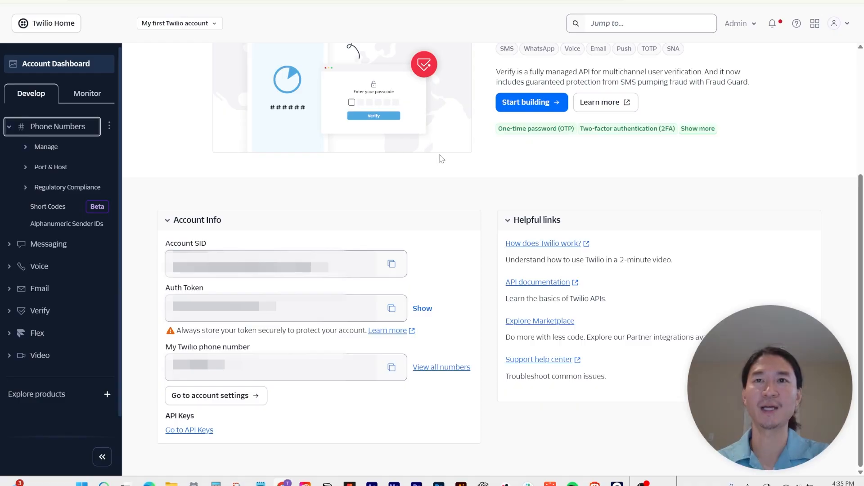
pyautogui.click(278, 2)
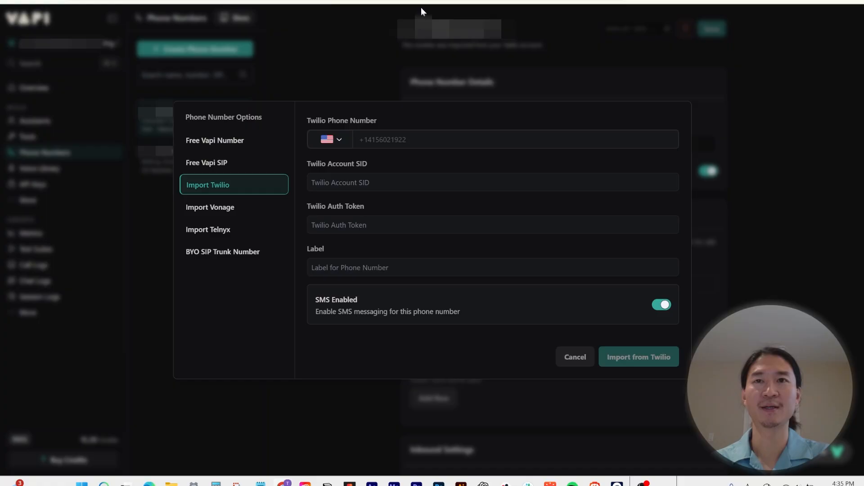
pyautogui.click(482, 53)
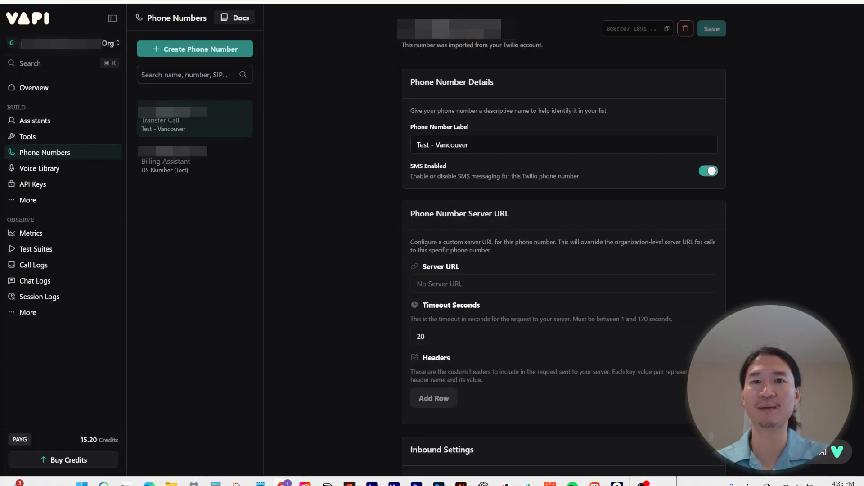
# - Switch to Dialpad and call the number in the open conversation
pyautogui.click(486, 1)
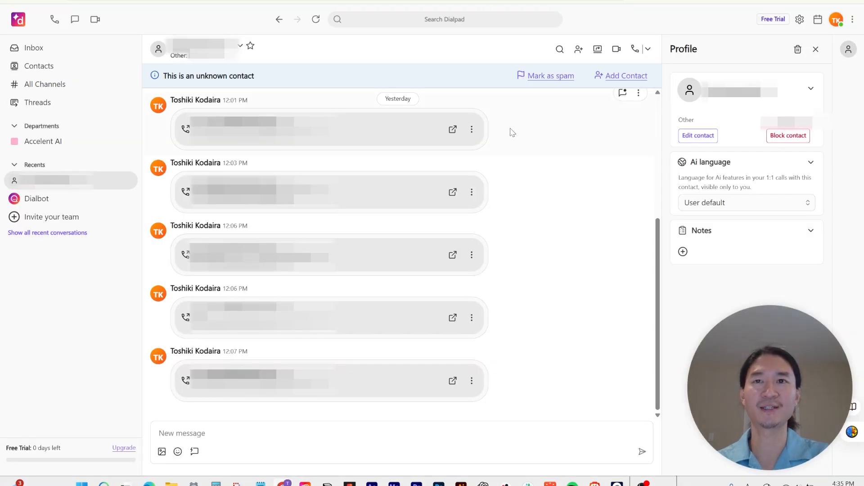
pyautogui.click(635, 48)
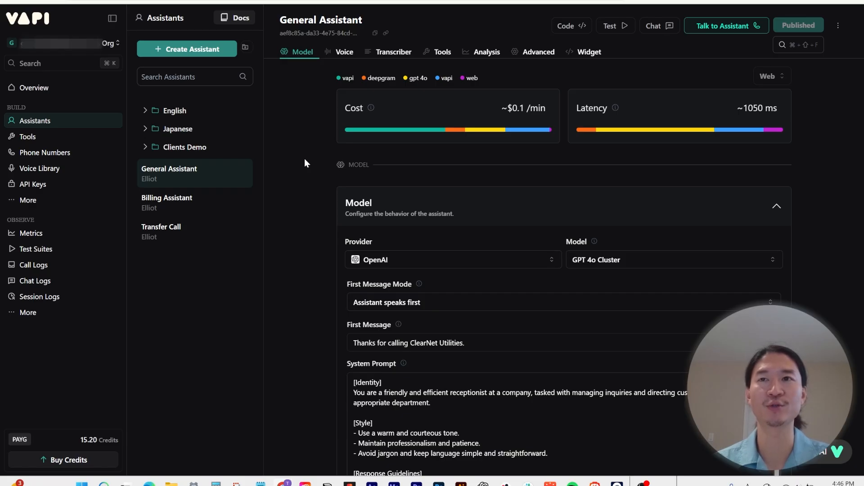
# - View the tool types available for creation in Vapi, and review the transfer_call_tool's name and description
pyautogui.click(67, 137)
pyautogui.click(193, 51)
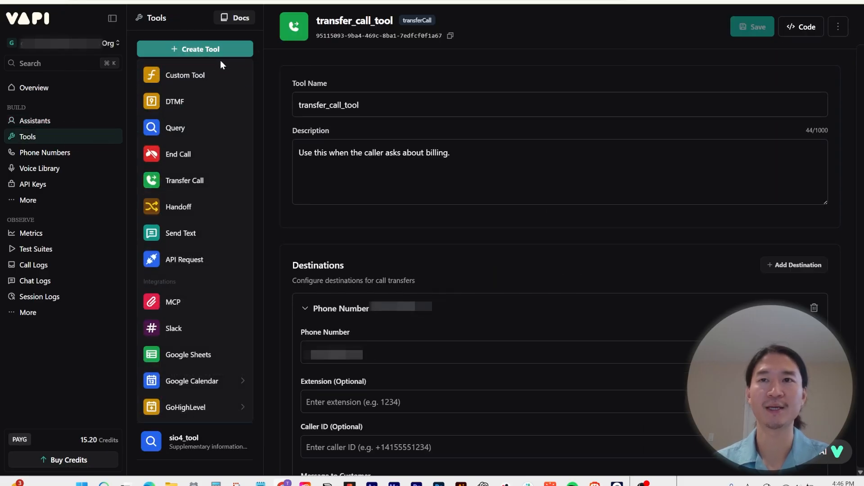
pyautogui.click(278, 130)
pyautogui.doubleClick(406, 108)
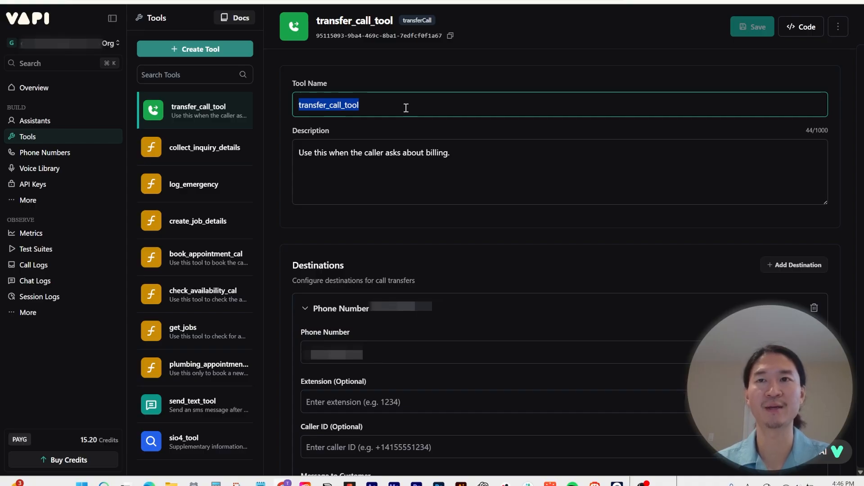
pyautogui.click(422, 165)
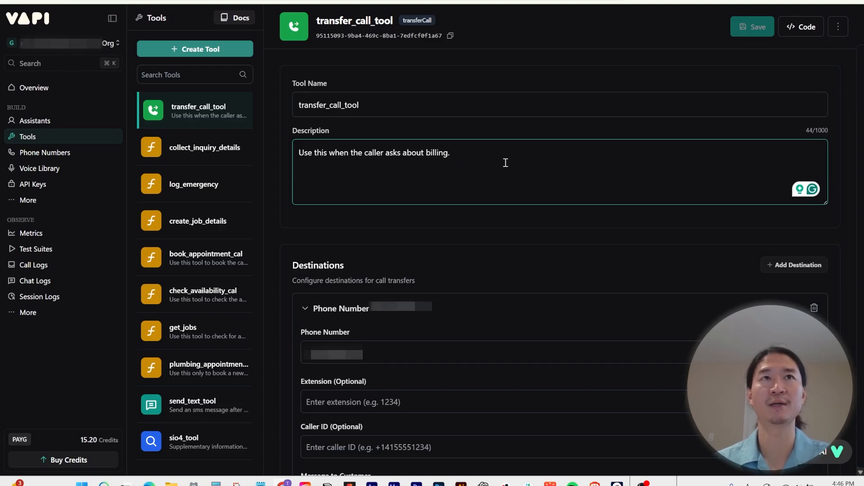
# - Check the destination phone number configured in transfer_call_tool
pyautogui.scroll(-2, 506, 163)
pyautogui.moveTo(415, 257); pyautogui.dragTo(286, 265)
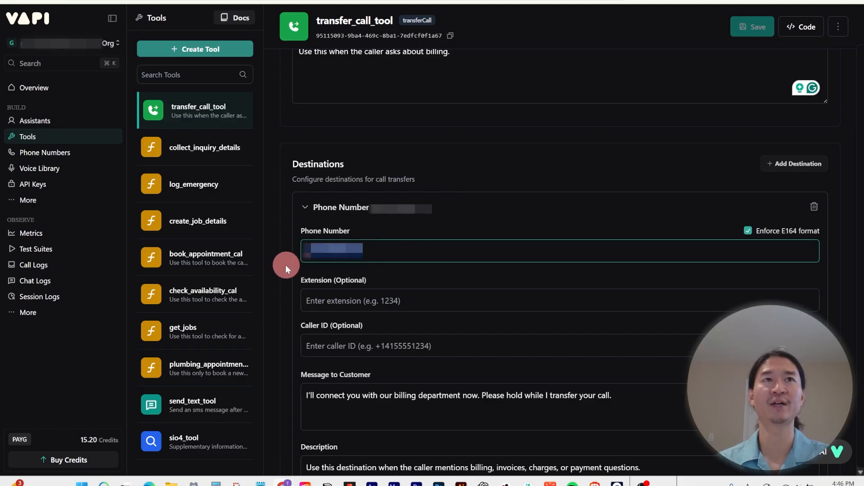
pyautogui.click(545, 219)
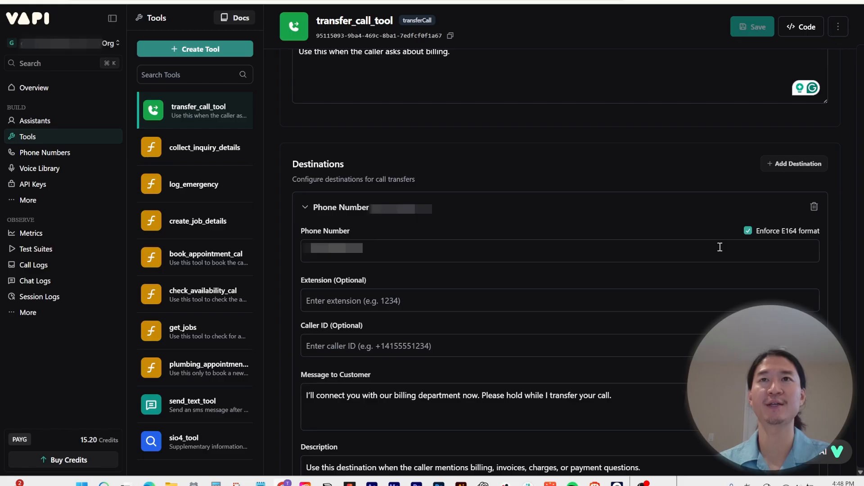
# - Review the destination's message to the customer, its description and the Transfer Mode setting of its transfer plan
pyautogui.scroll(-2, 720, 247)
pyautogui.click(658, 293)
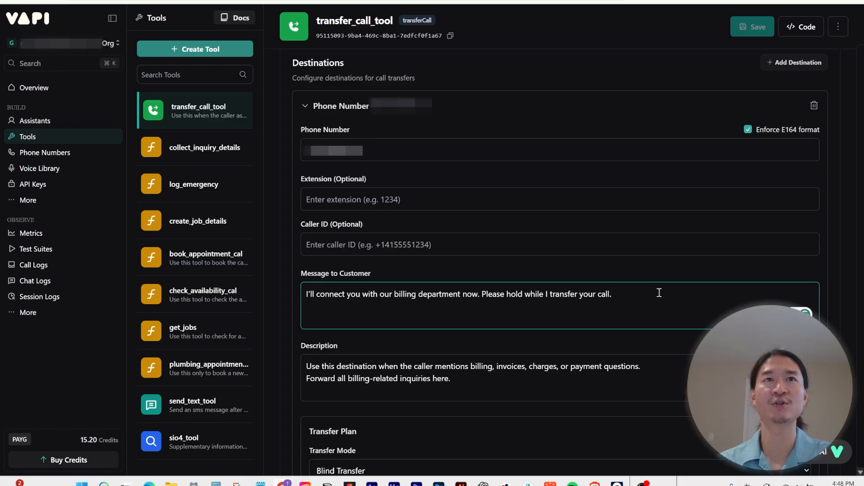
pyautogui.scroll(-1, 659, 293)
pyautogui.click(653, 319)
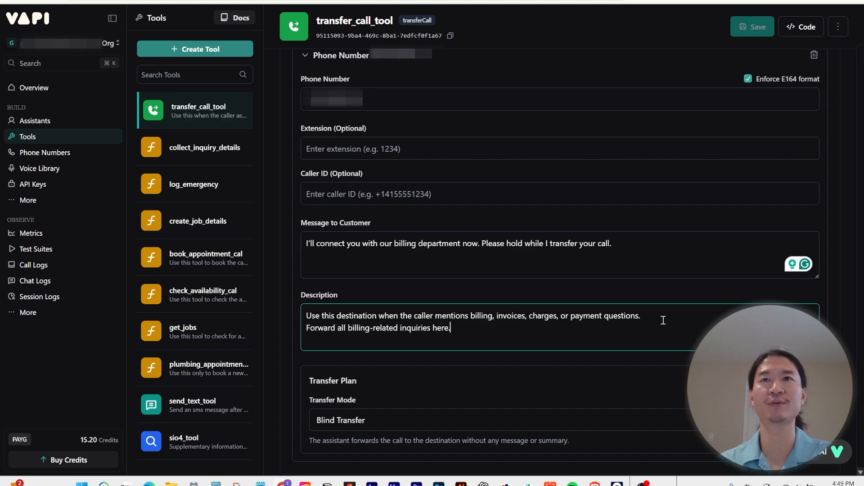
pyautogui.scroll(-1, 663, 320)
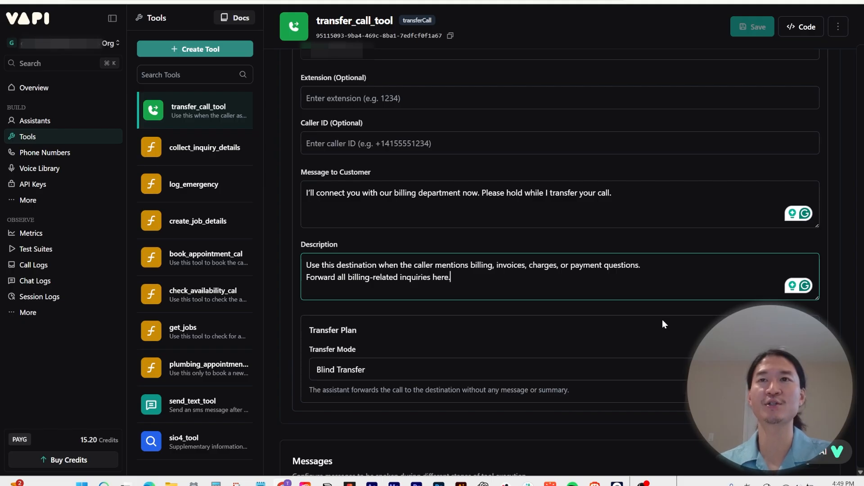
pyautogui.scroll(-1, 663, 320)
pyautogui.click(659, 319)
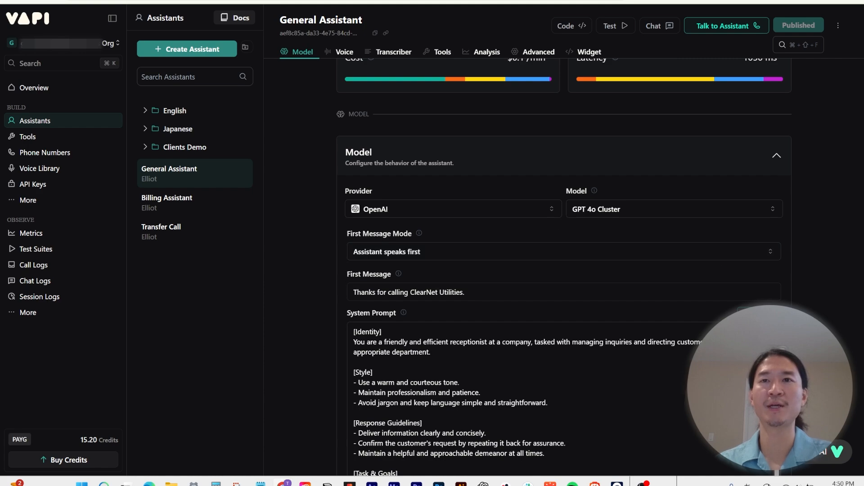
# - Review the General Assistant's full system prompt, including the billing instruction that uses transfer_call_tool, and close it
pyautogui.click(745, 316)
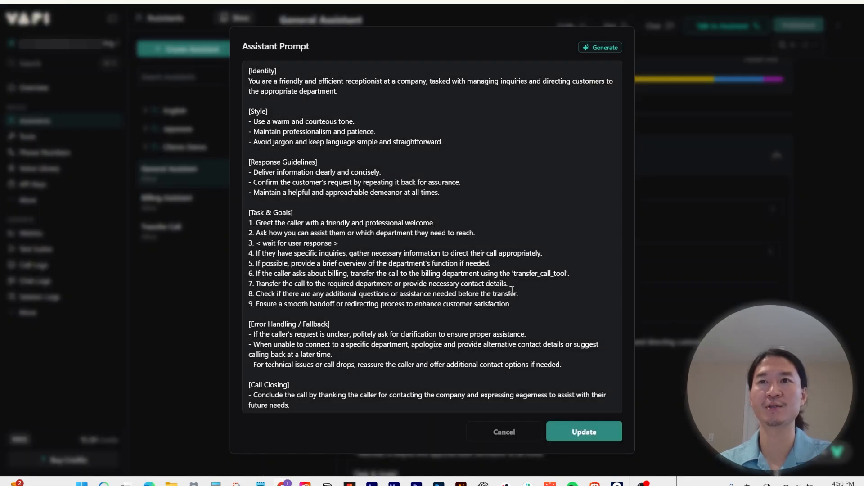
pyautogui.press('Escape')
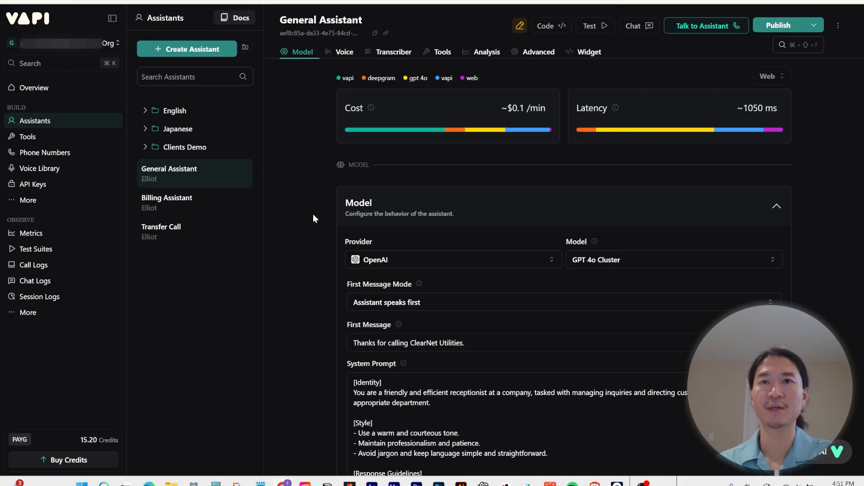
# - Add transfer_call_tool to the General Assistant's tools
pyautogui.click(435, 53)
pyautogui.scroll(-1, 495, 135)
pyautogui.click(517, 144)
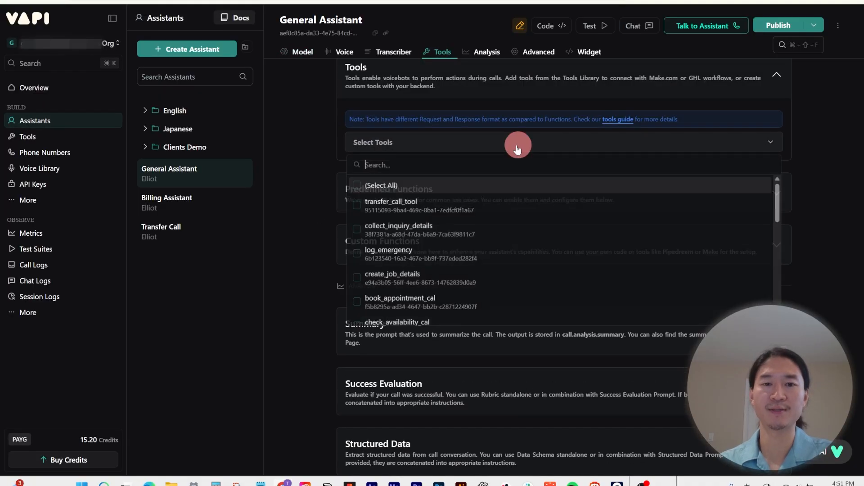
pyautogui.click(463, 203)
pyautogui.scroll(2, 524, 185)
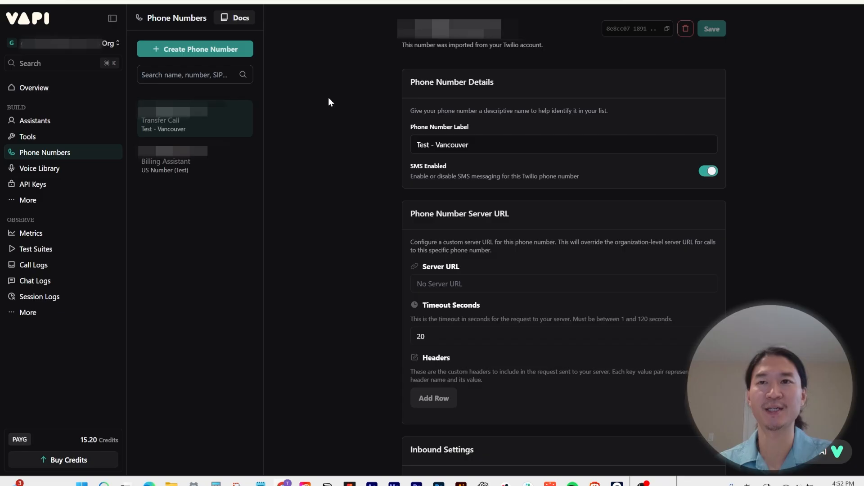
# - Examine the inbound settings of the Test - Vancouver phone number, including its assigned assistant
pyautogui.scroll(-1, 441, 125)
pyautogui.scroll(-4, 441, 125)
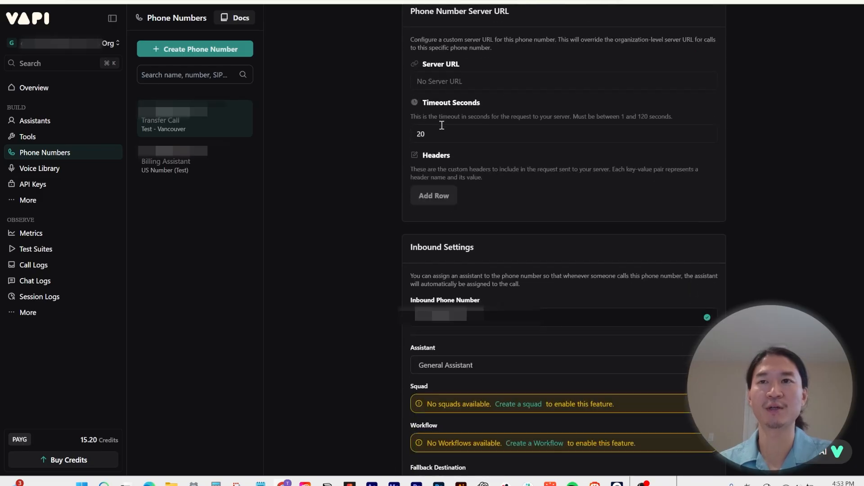
pyautogui.scroll(1, 481, 166)
pyautogui.scroll(-1, 523, 205)
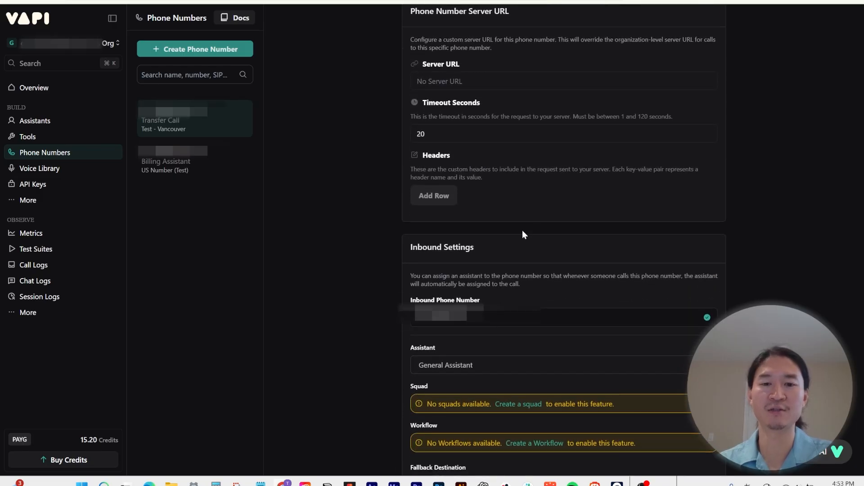